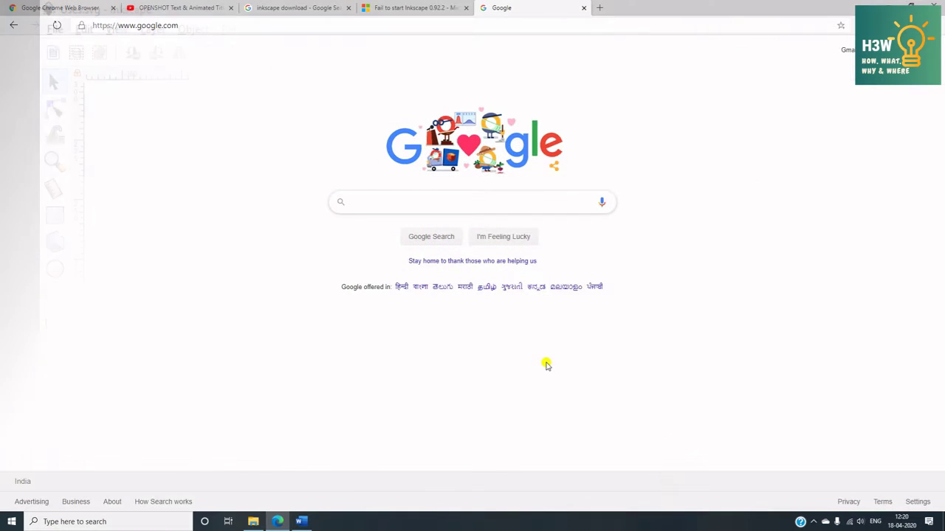
# Search Google for 'inkscape'
pyautogui.write('inks')
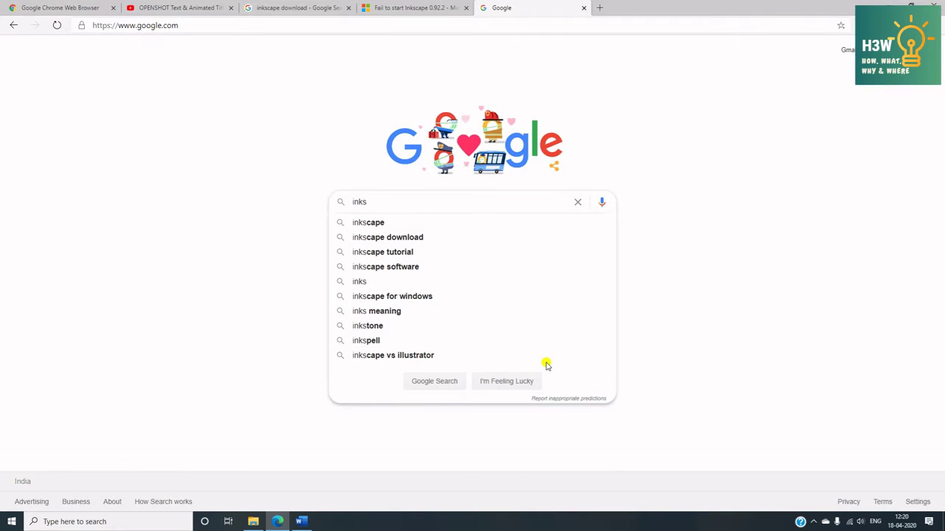
pyautogui.write('cape')
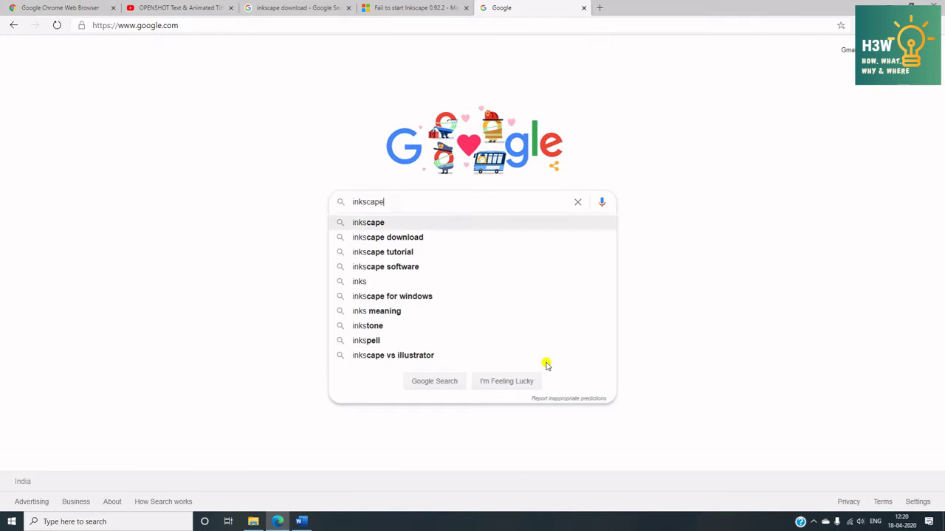
pyautogui.press('Return')
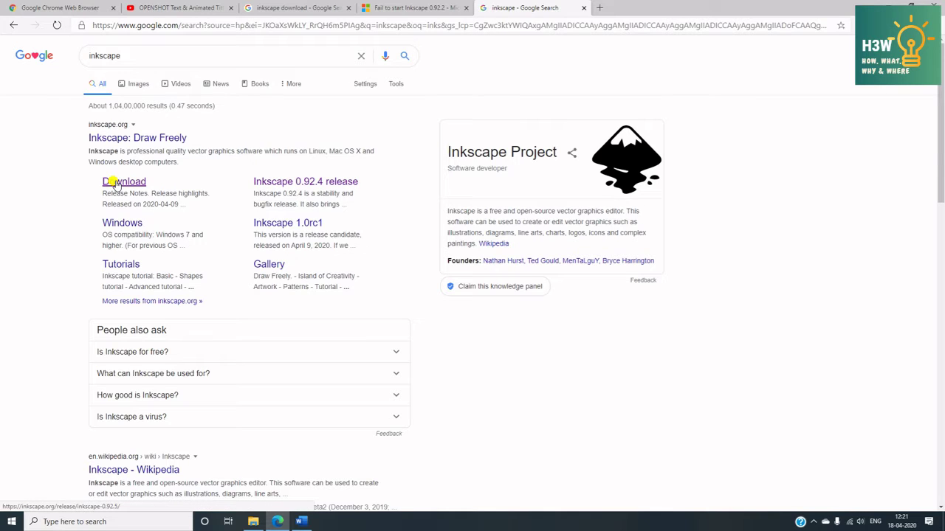
# Go to the inkscape.org download page and choose the Windows build of Inkscape 0.92.5
pyautogui.click(116, 184)
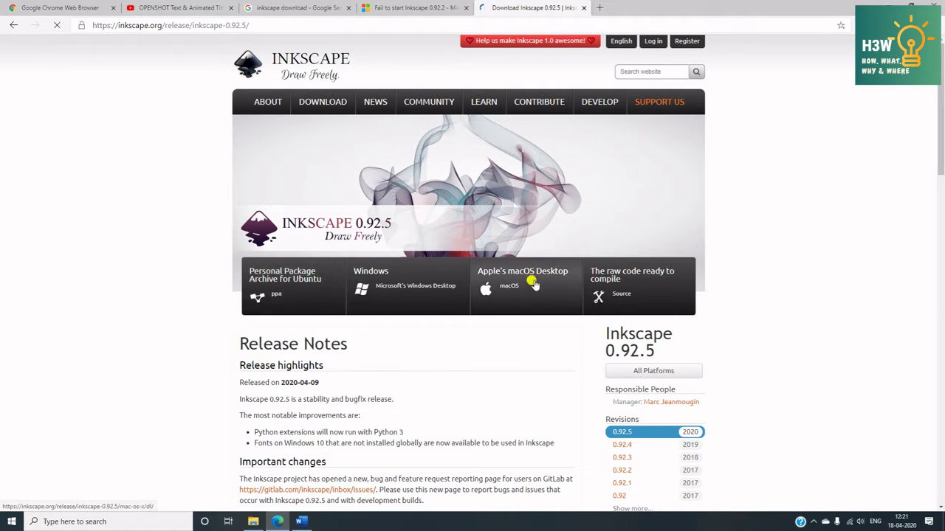
pyautogui.click(383, 290)
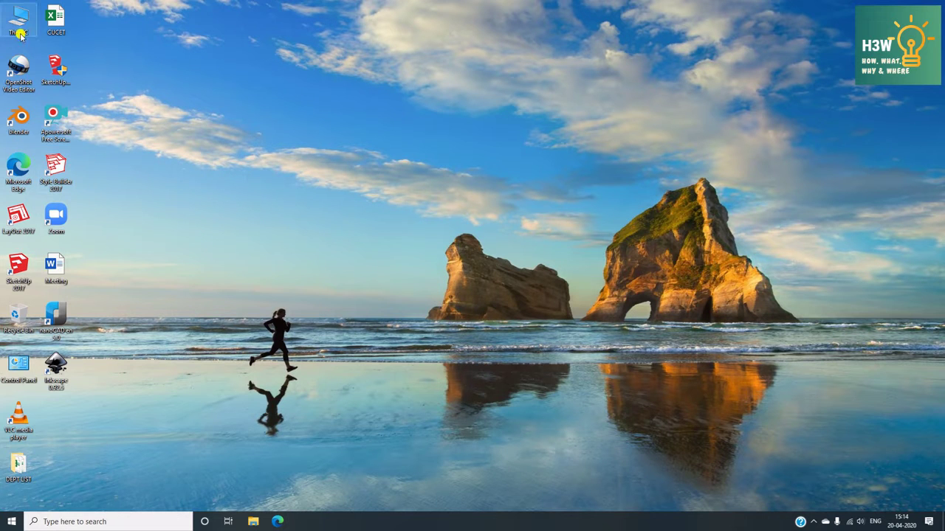
pyautogui.rightClick(21, 19)
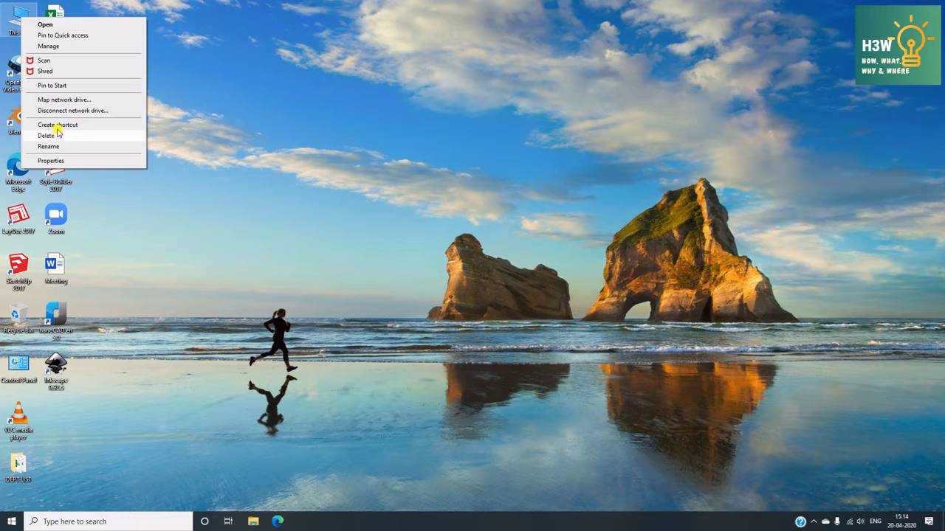
pyautogui.click(63, 161)
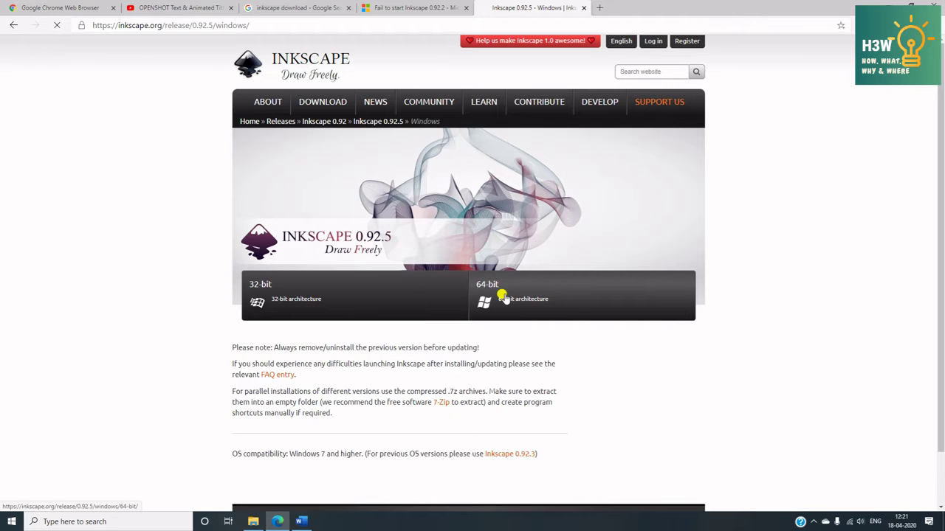
# Download the 64-bit inkscape-0.92.5-x64.msi installer and run it
pyautogui.click(504, 297)
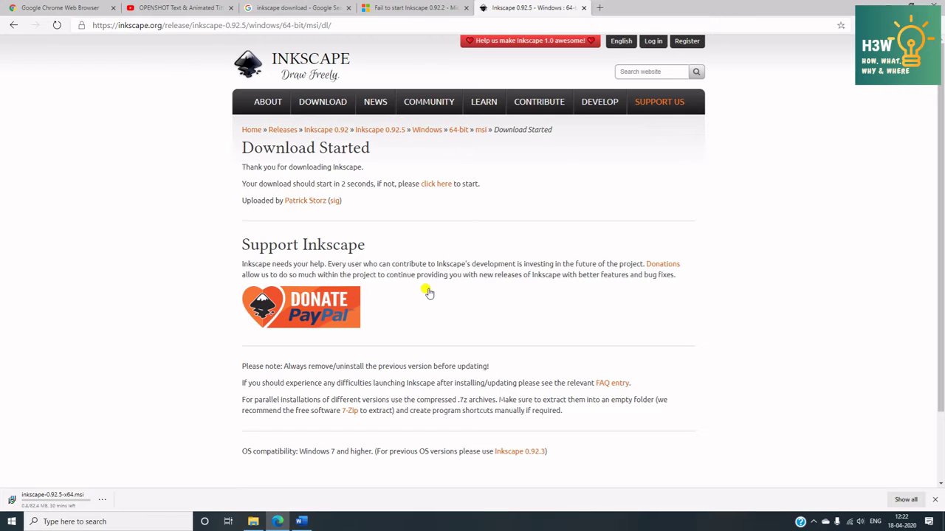
pyautogui.click(67, 500)
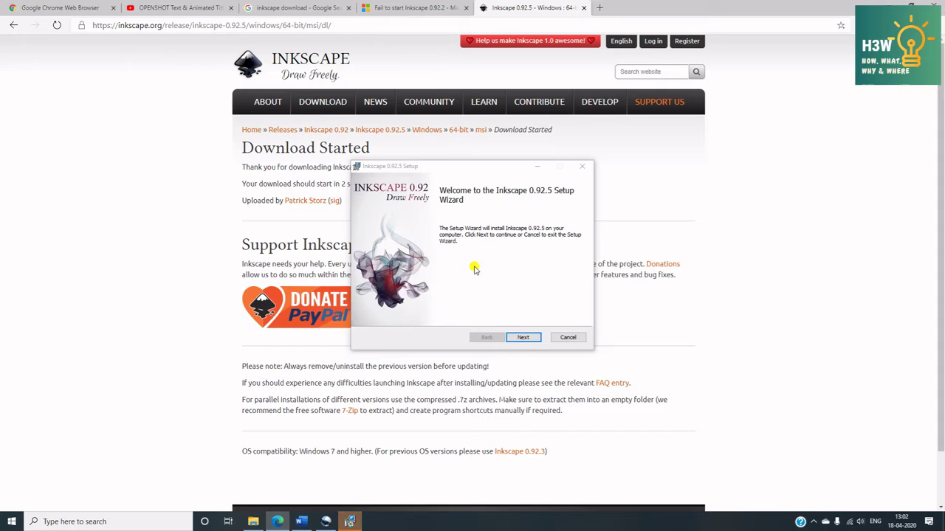
# Accept the license and install Inkscape 0.92.5 with the Typical setup, then finish the wizard
pyautogui.click(520, 338)
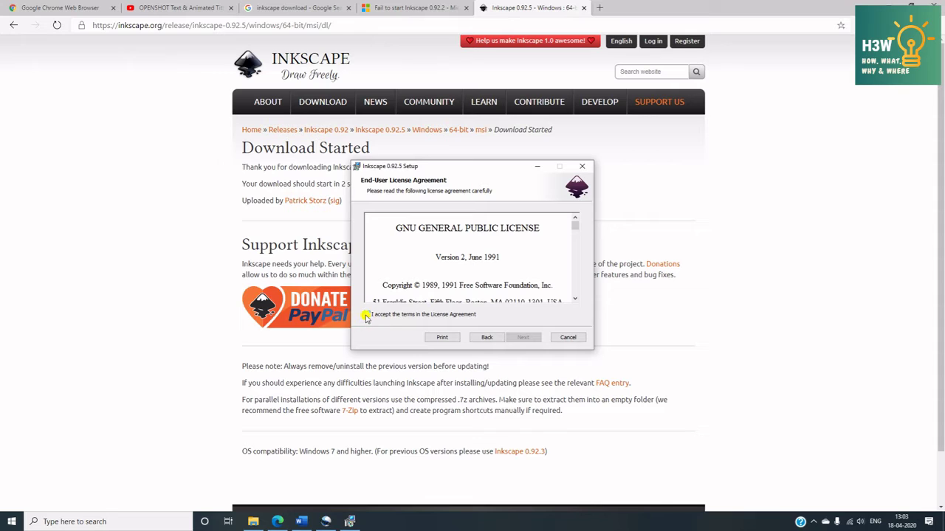
pyautogui.click(367, 315)
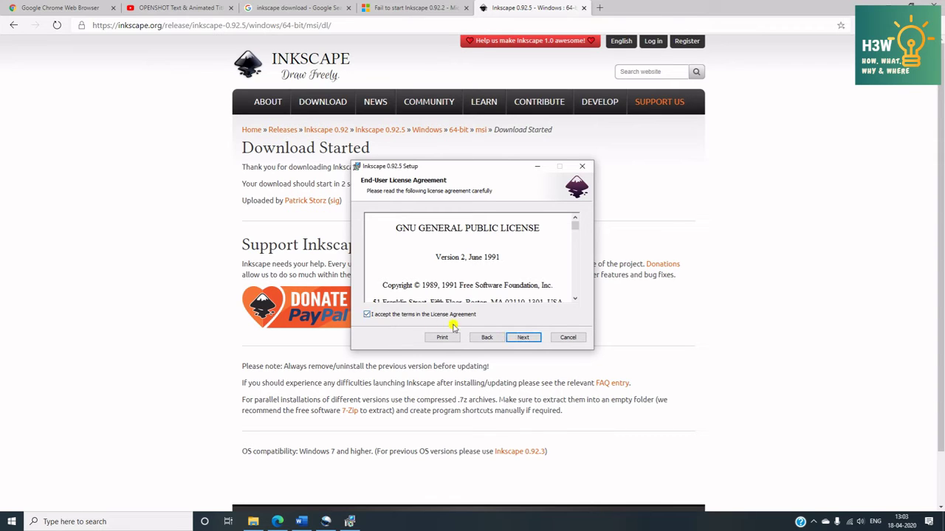
pyautogui.click(522, 337)
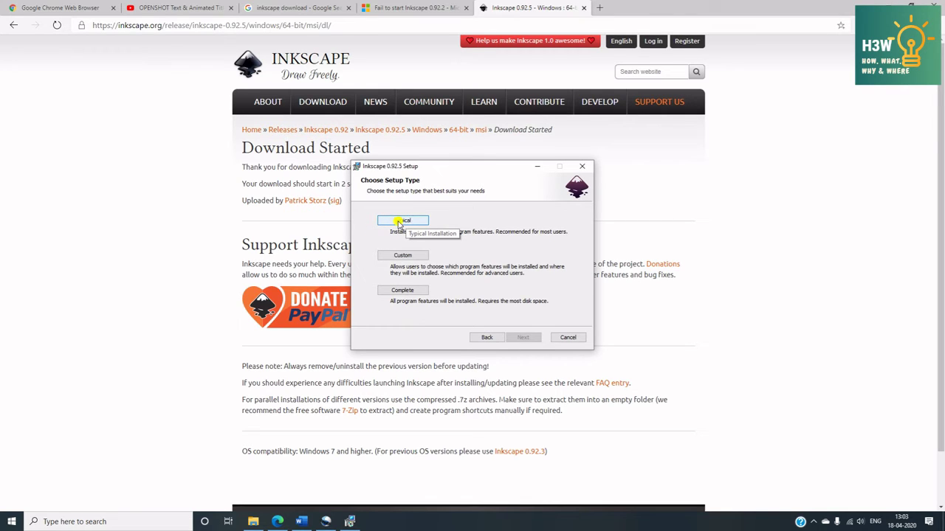
pyautogui.click(398, 222)
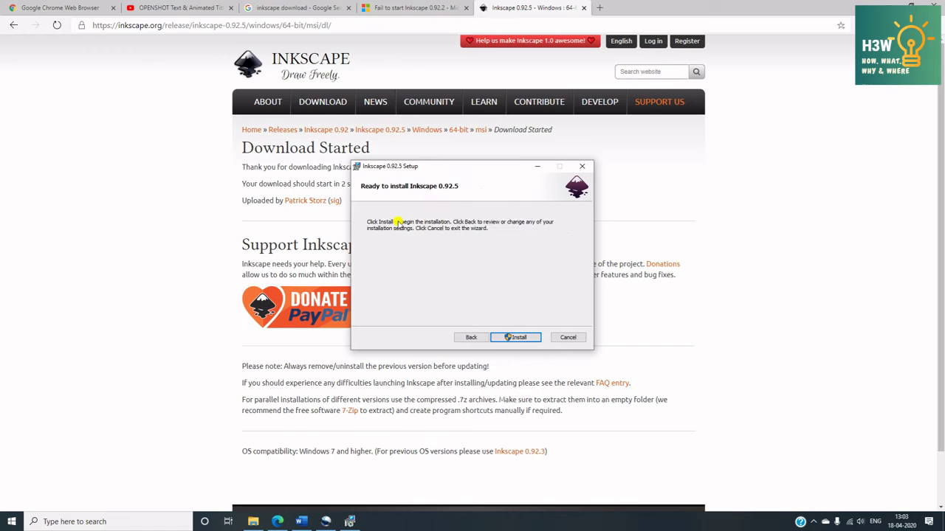
pyautogui.click(510, 337)
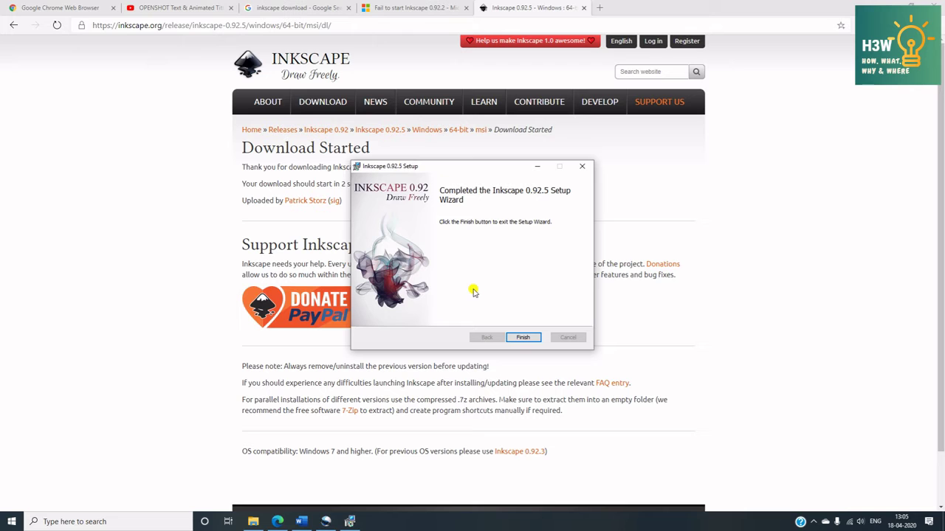
pyautogui.click(513, 338)
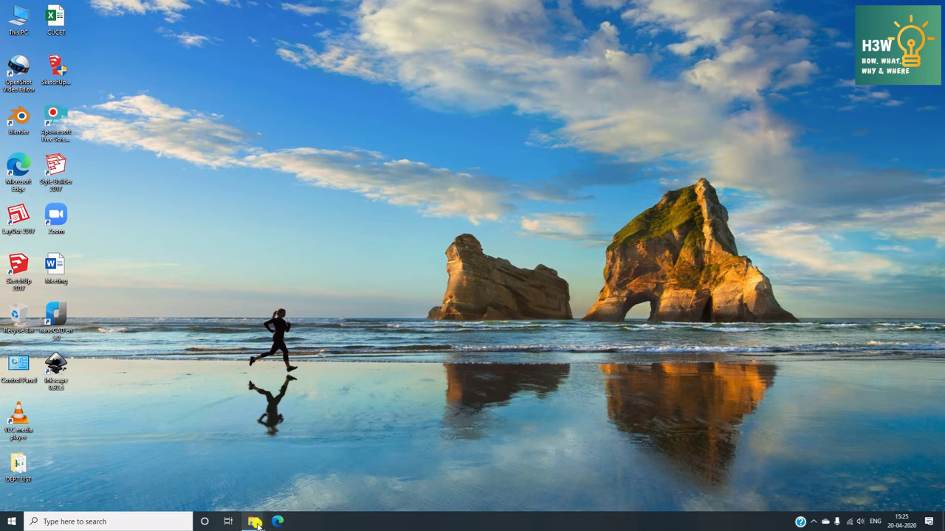
# Relaunch the Inkscape 0.92.5 installer from the Downloads folder
pyautogui.click(253, 521)
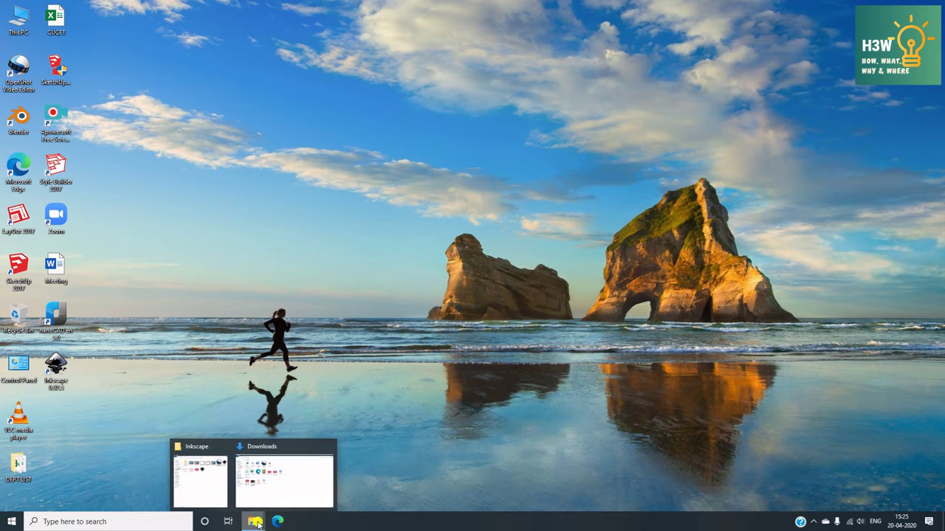
pyautogui.click(267, 496)
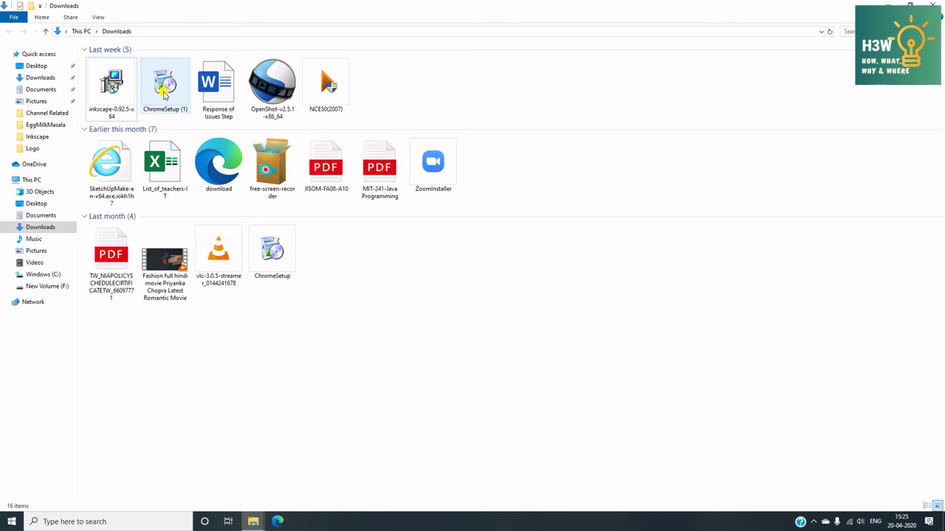
pyautogui.doubleClick(110, 85)
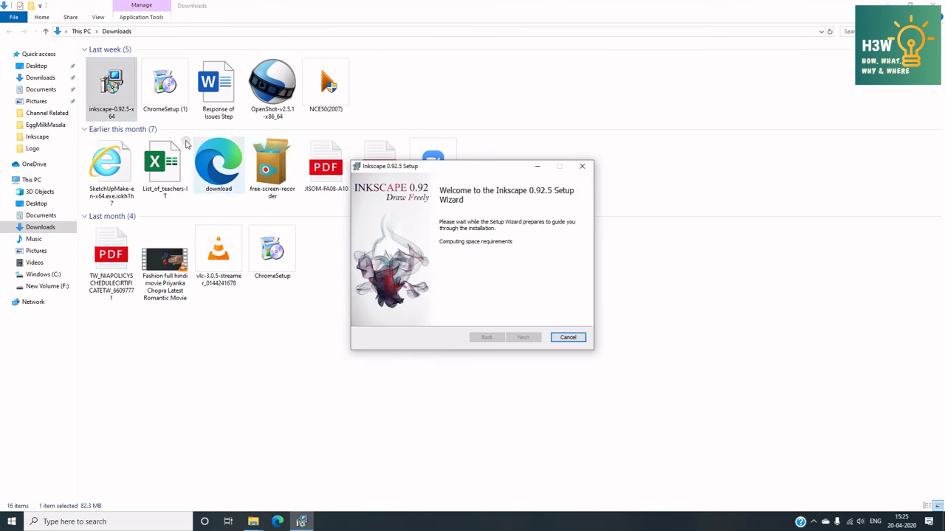
# Cancel the Inkscape removal in the setup wizard and close the Downloads window
pyautogui.click(519, 338)
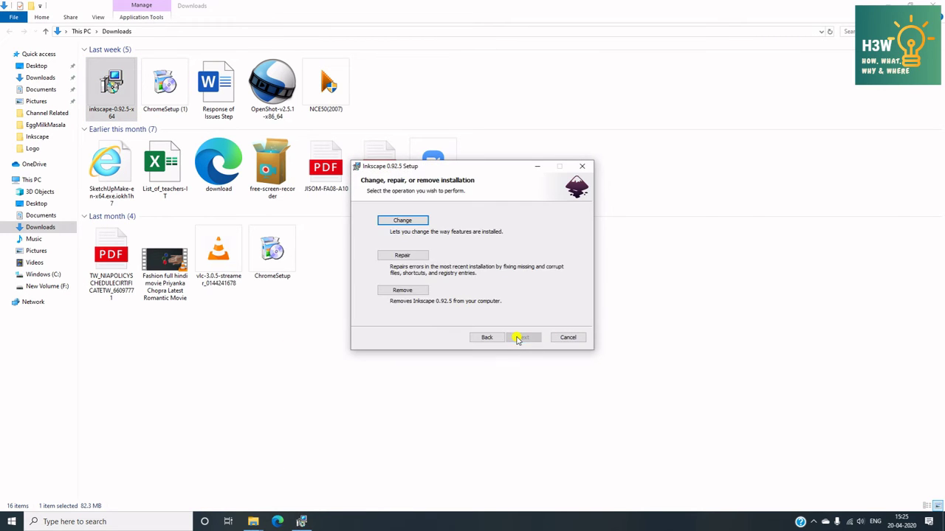
pyautogui.click(413, 291)
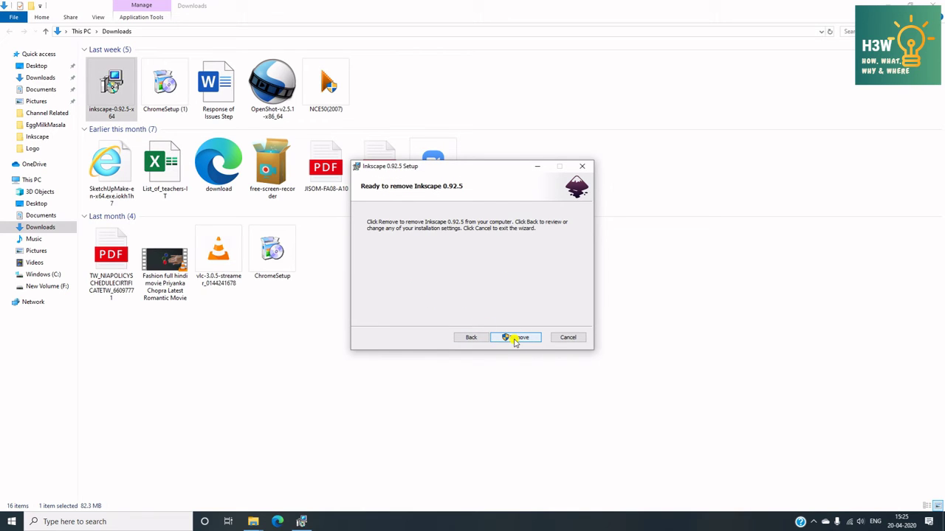
pyautogui.click(564, 338)
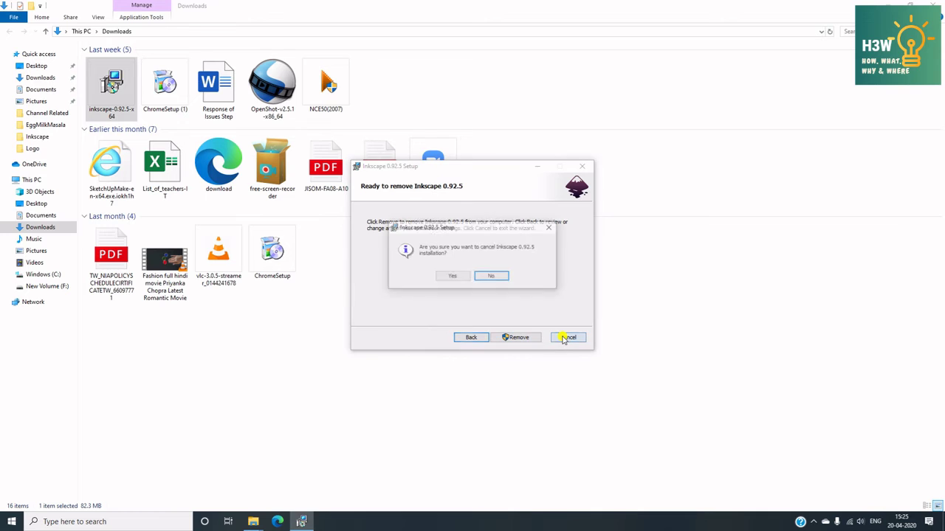
pyautogui.click(453, 276)
pyautogui.click(521, 337)
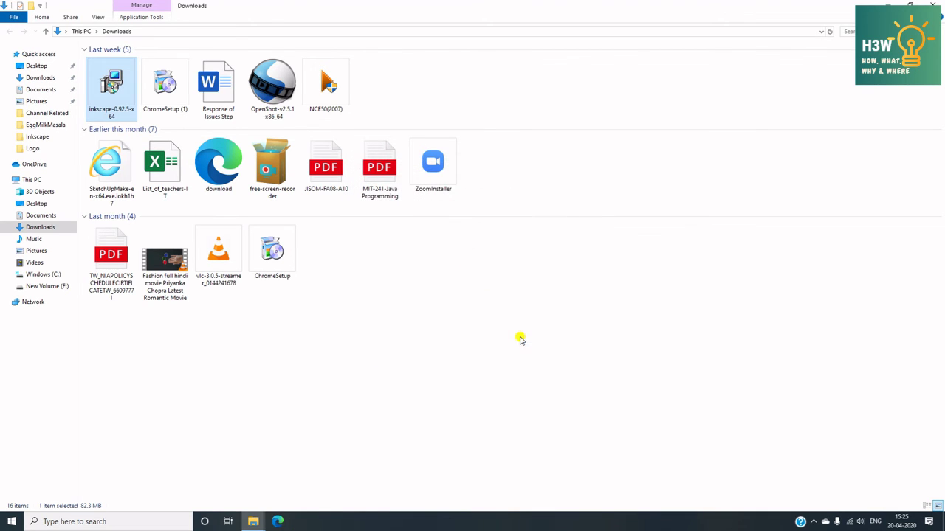
pyautogui.click(933, 6)
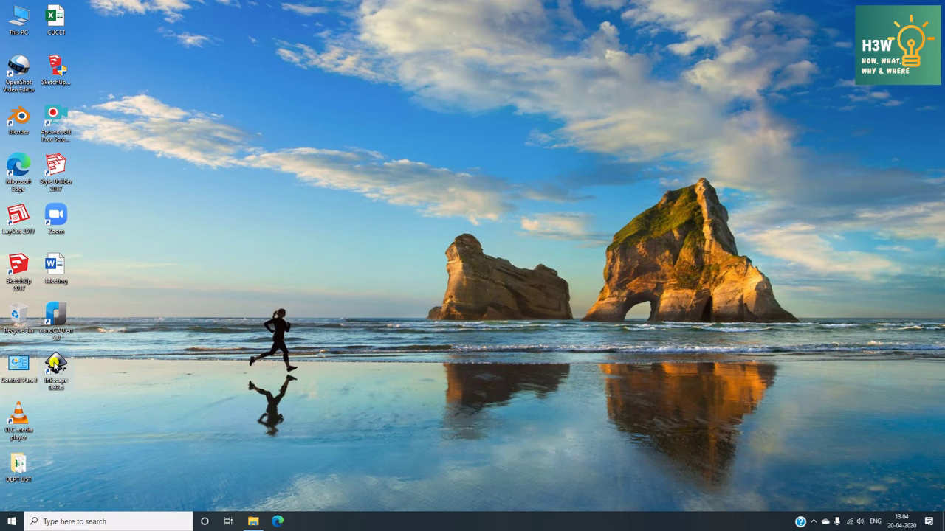
# Launch Inkscape from the desktop shortcut and create a new blank document
pyautogui.doubleClick(54, 365)
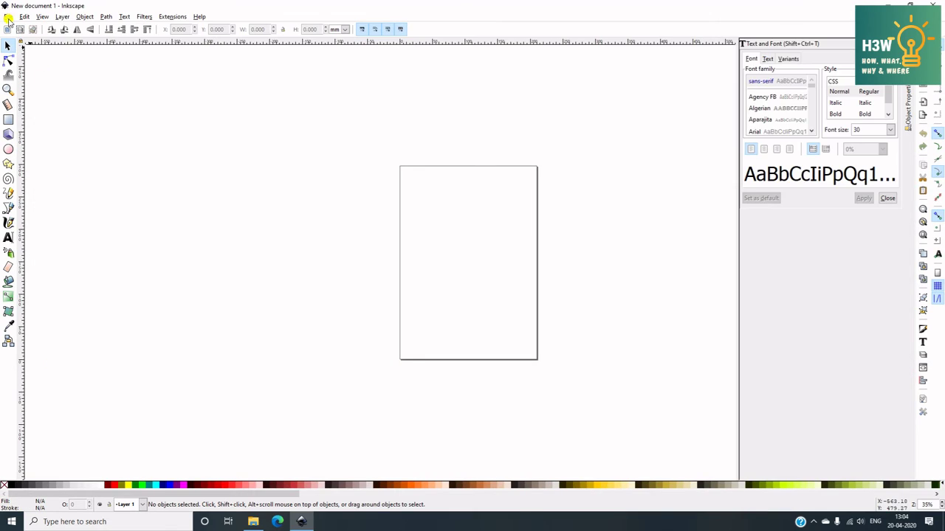
pyautogui.click(8, 16)
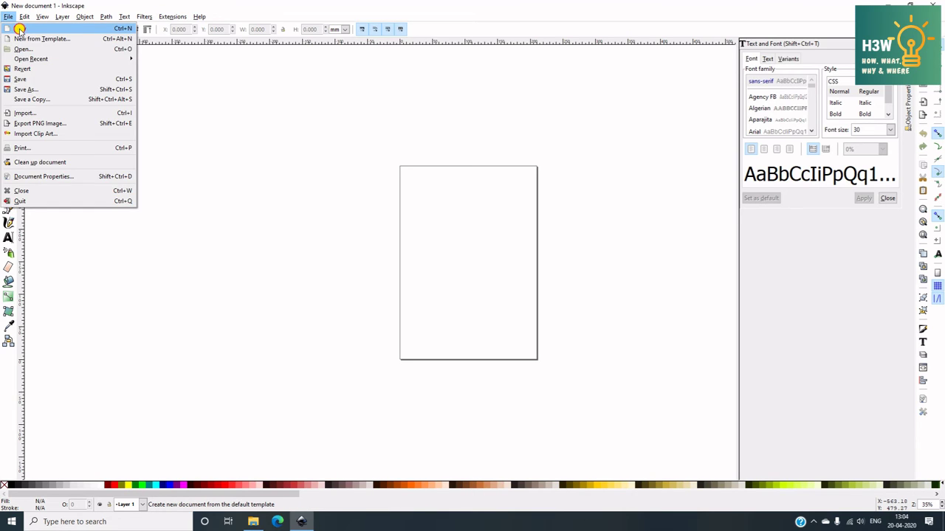
pyautogui.click(20, 29)
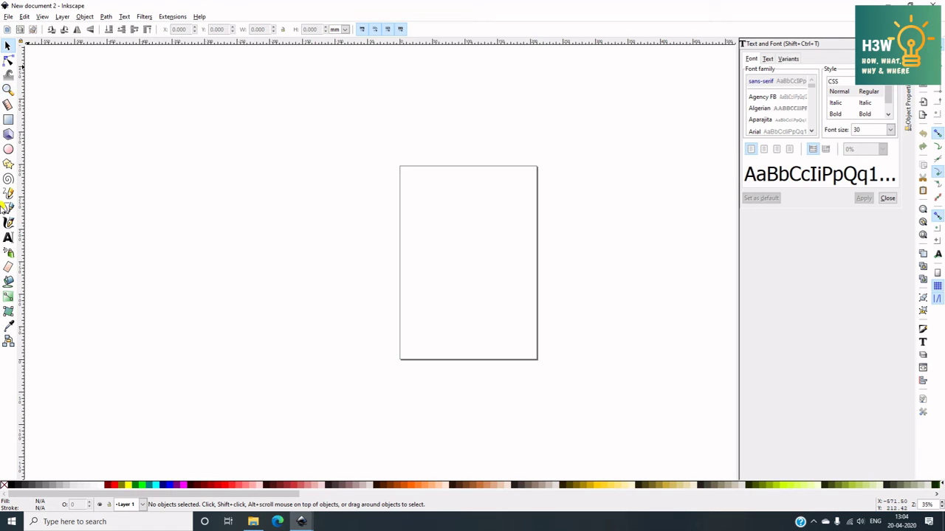
# Draw a flowed-text frame mid-page containing 'Subscribe to my other youtube channel'
pyautogui.click(8, 238)
pyautogui.moveTo(407, 234); pyautogui.dragTo(530, 315)
pyautogui.write('Subscribe to my oth')
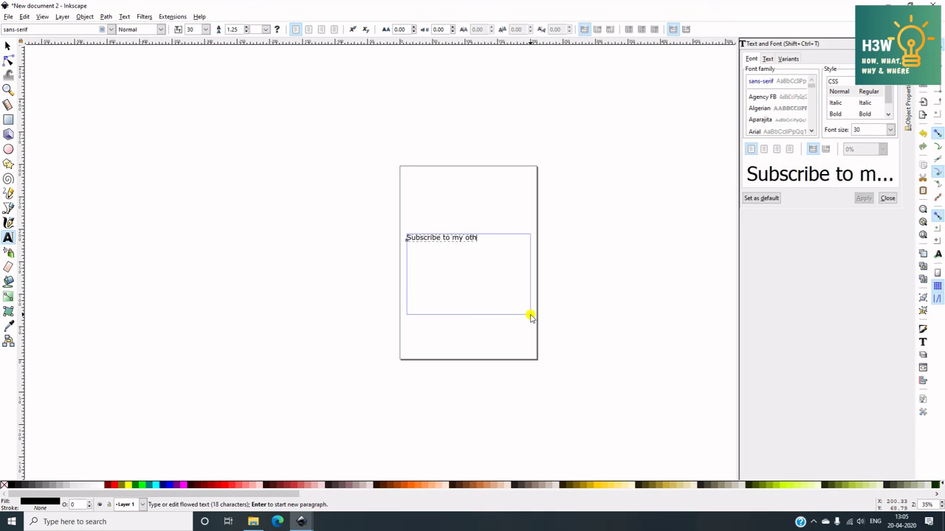
pyautogui.write('er youtube channel Virtual Kitchen for exotic dishes')
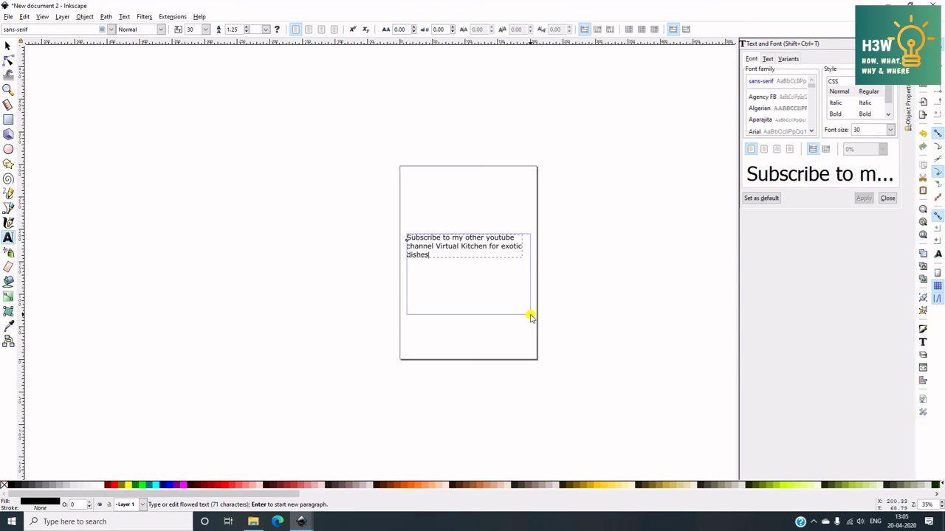
pyautogui.press('Return')
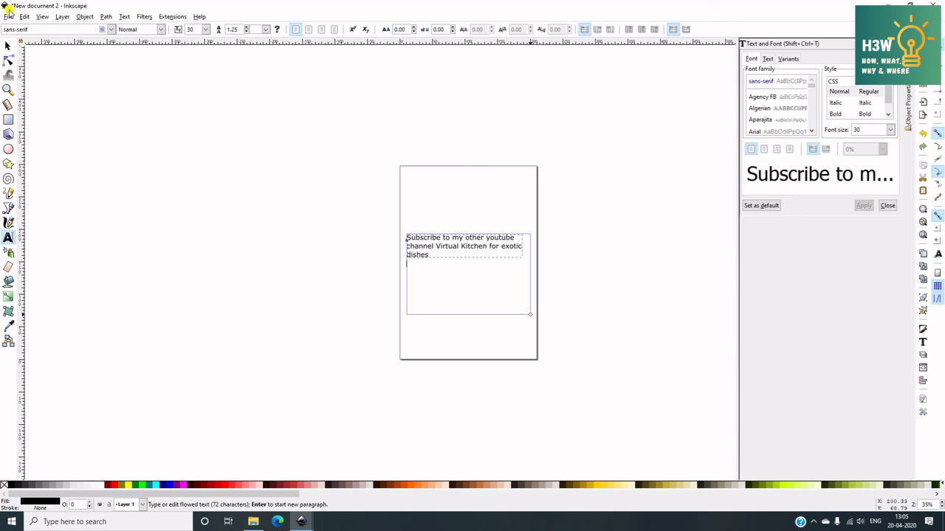
pyautogui.click(8, 16)
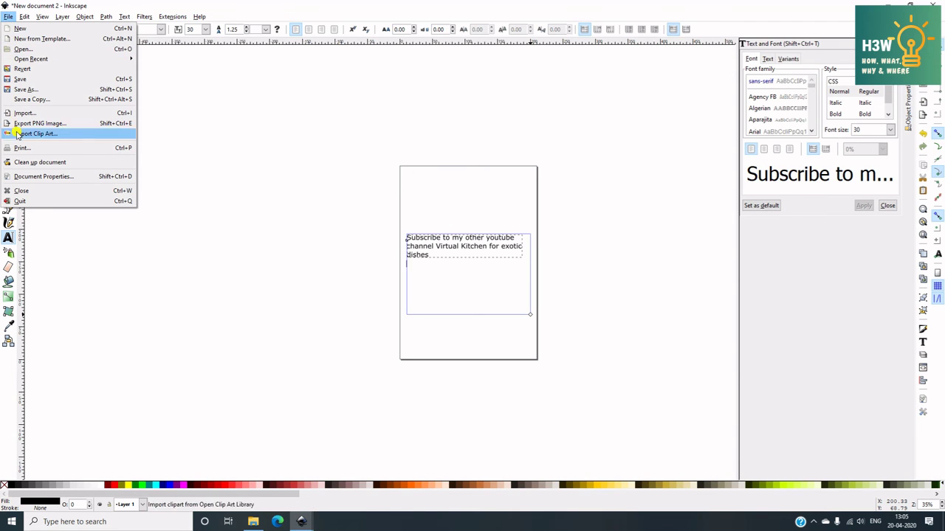
# Close New document 2, discarding the unsaved flowed text
pyautogui.click(33, 200)
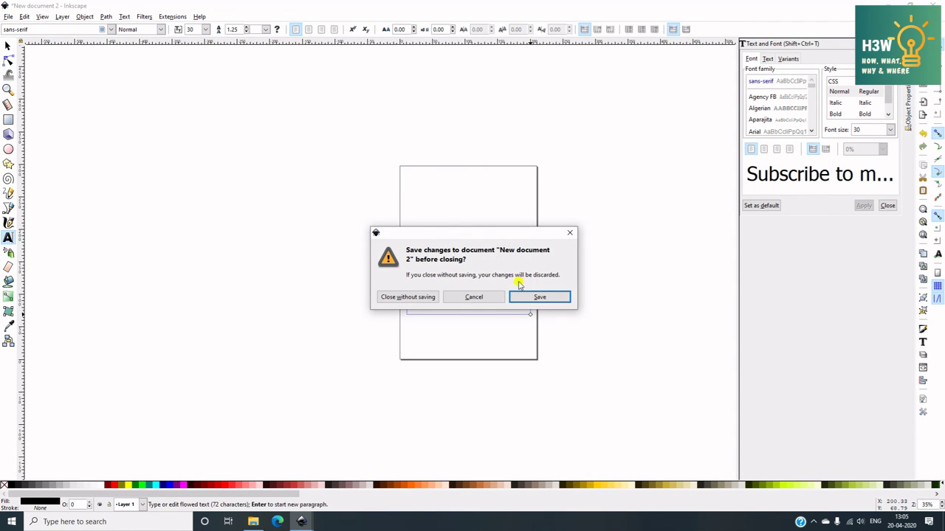
pyautogui.click(395, 297)
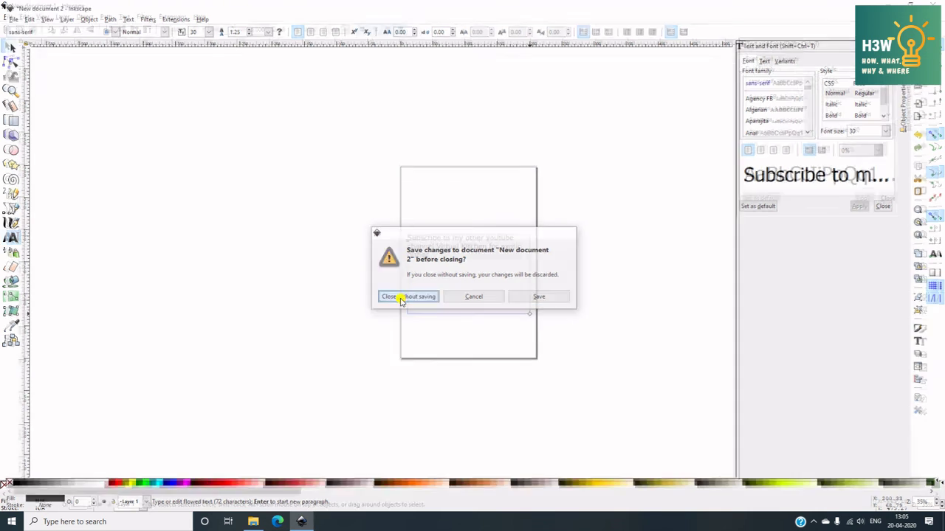